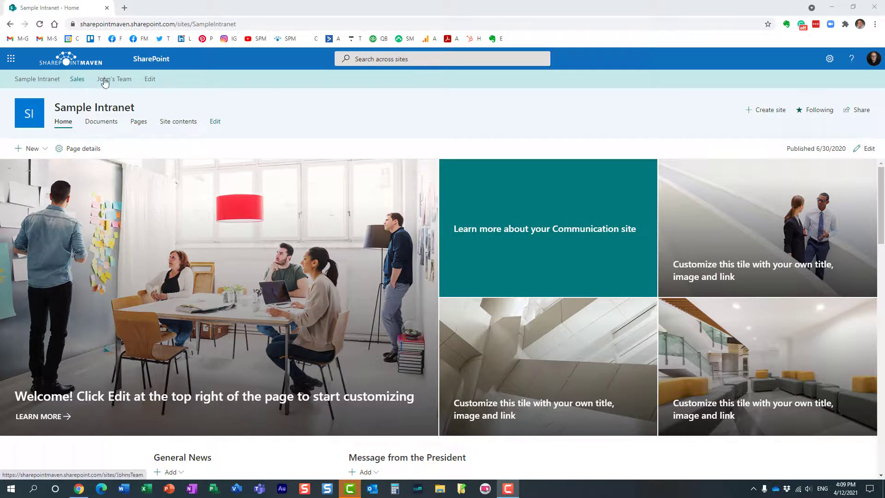
Open the John's Team site from the hub navigation and review its group membership.
left_click(122, 82)
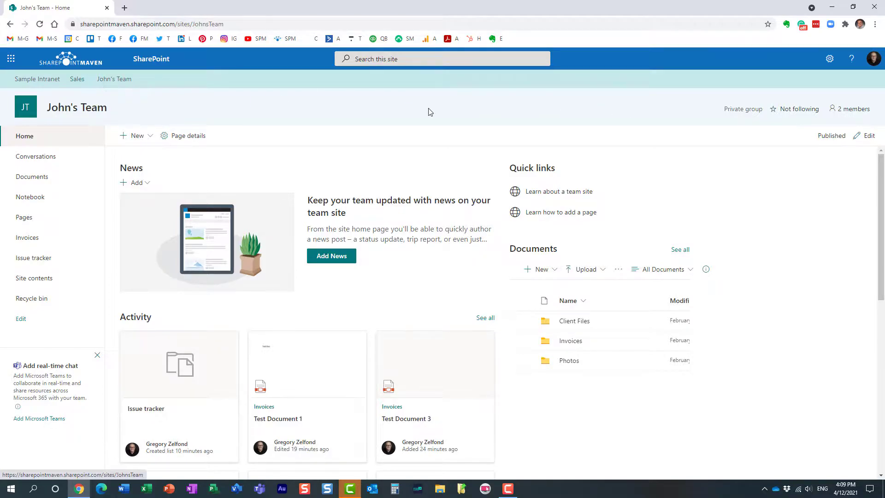
left_click(855, 110)
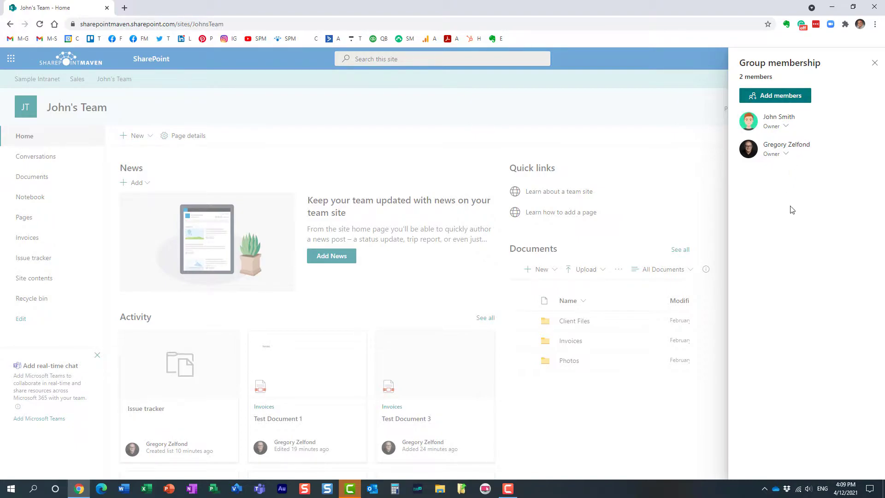
left_click(871, 65)
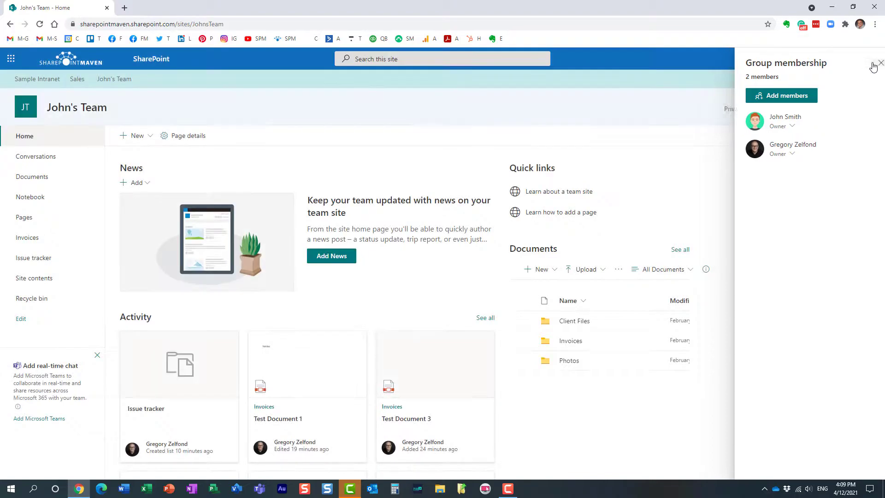
Return to the Sample Intranet hub site and review the owners, members and visitors in its site permissions.
left_click(29, 81)
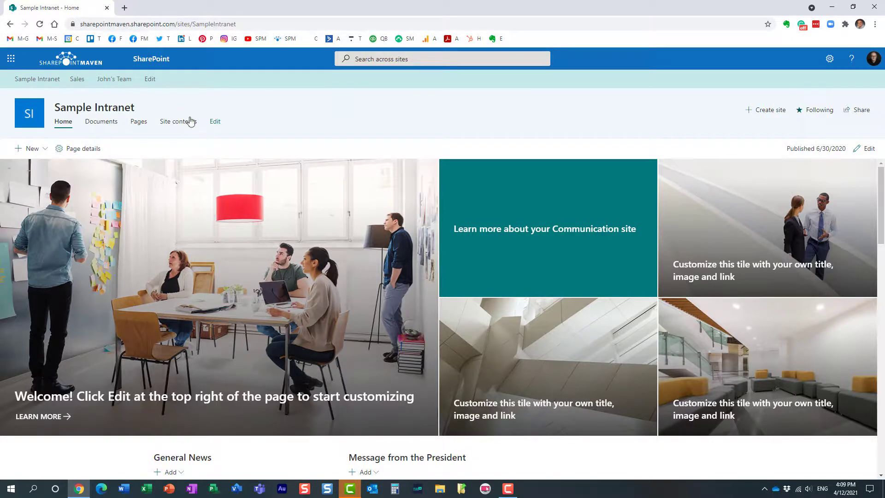
left_click(829, 58)
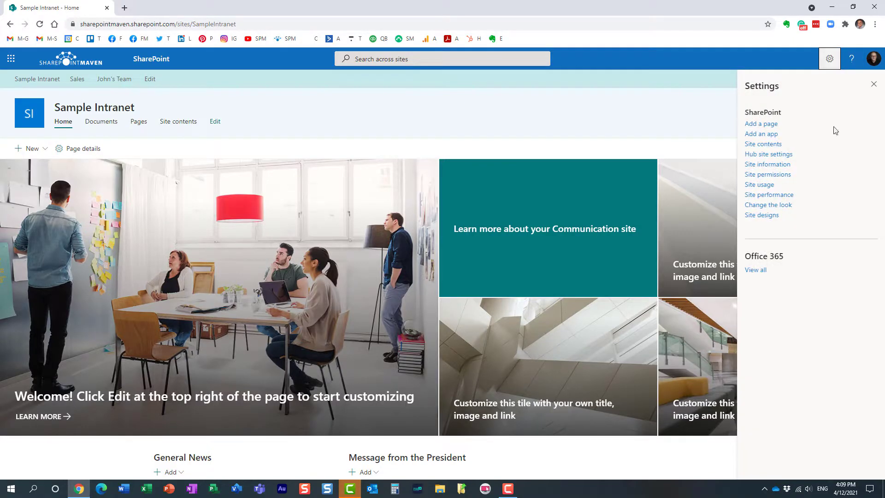
left_click(768, 174)
left_click(743, 186)
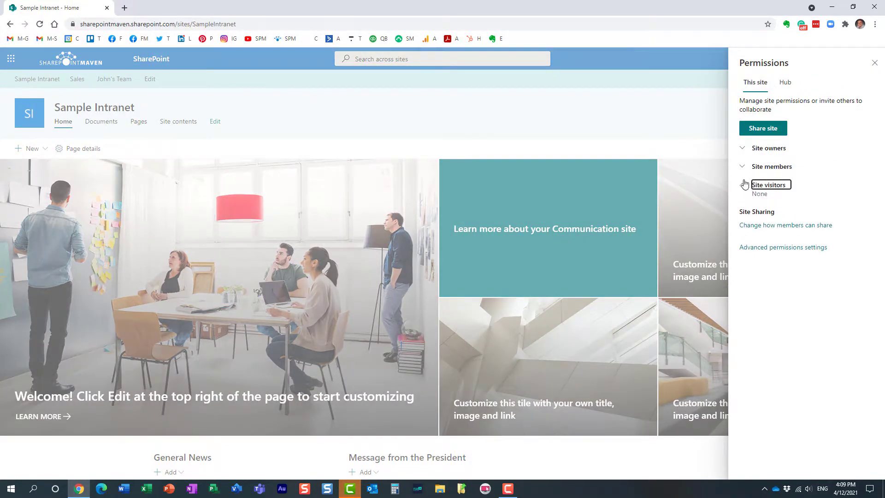
left_click(742, 168)
left_click(745, 148)
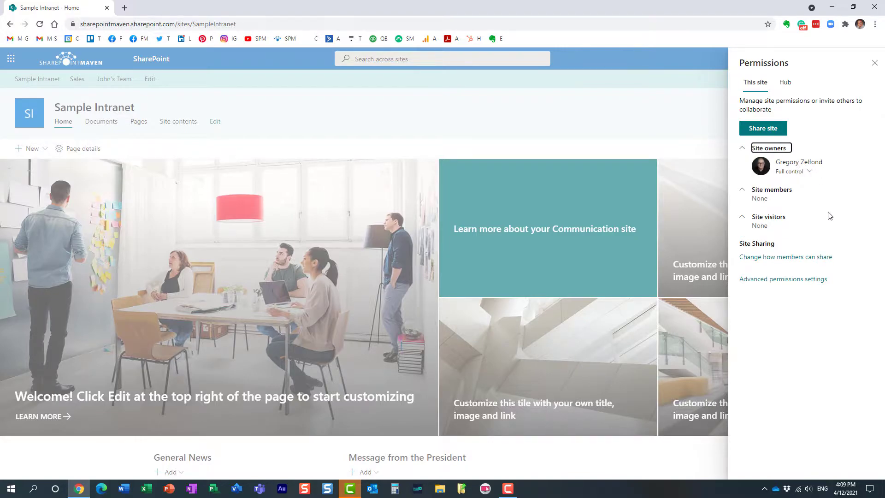
Share the Sample Intranet site with Everyone except external users with Read access, without sending an email.
left_click(770, 128)
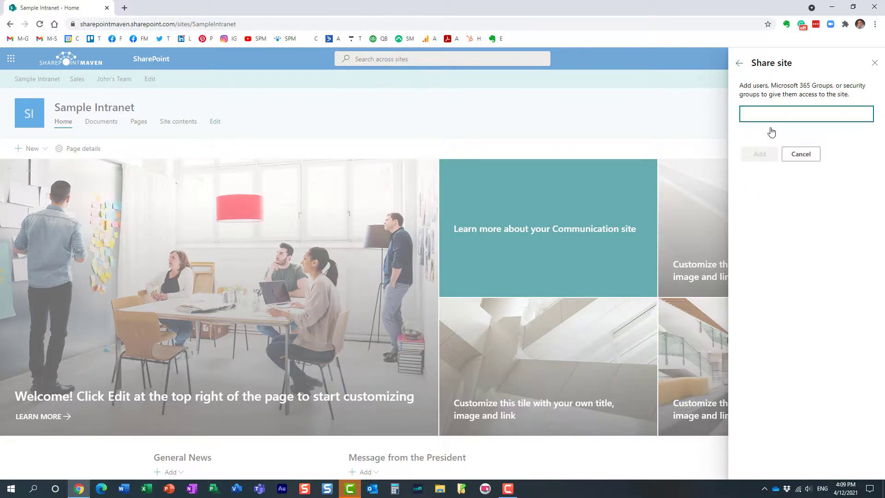
type("every")
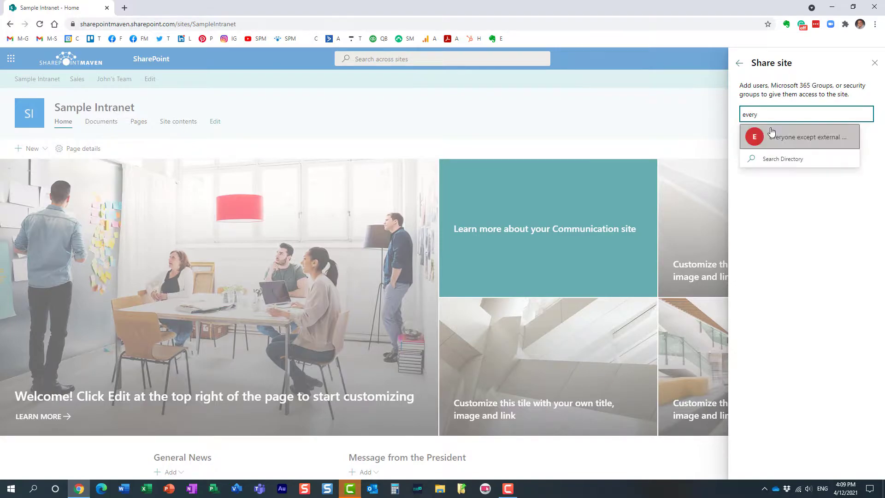
left_click(774, 136)
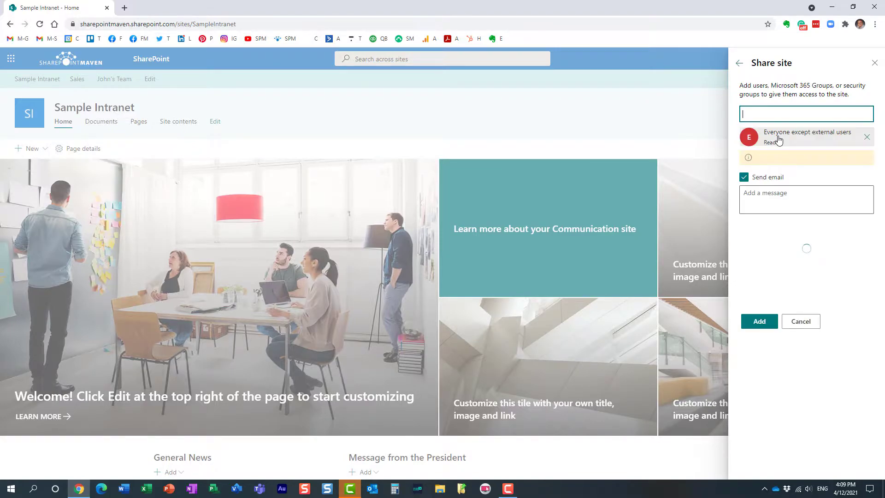
left_click(744, 178)
left_click(761, 229)
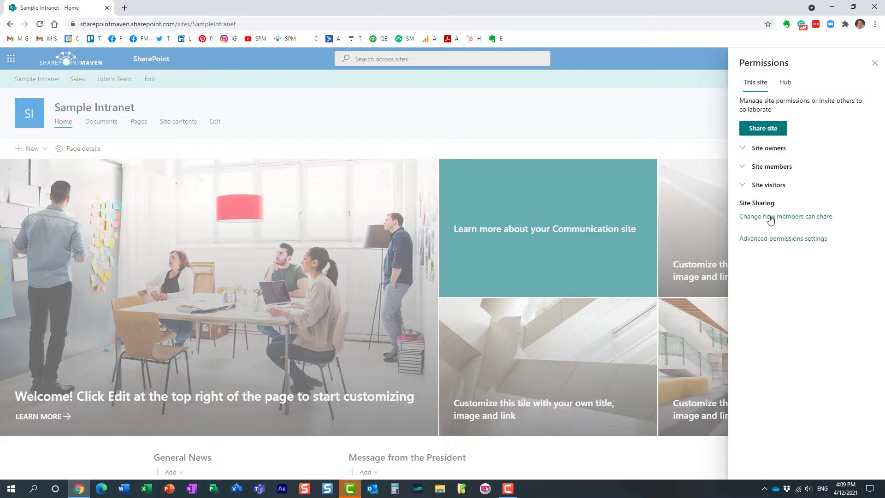
Check who is listed under the hub site's visitors, members and owners, then close the permissions and settings.
left_click(743, 185)
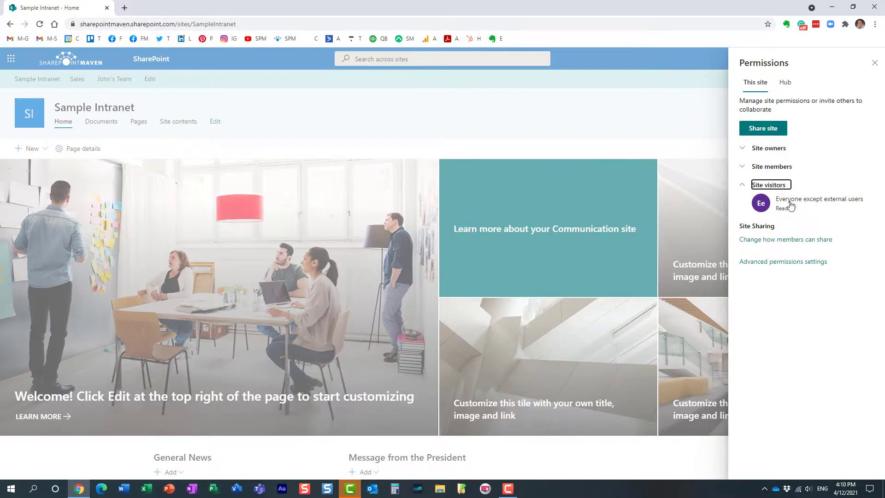
left_click(742, 167)
left_click(742, 148)
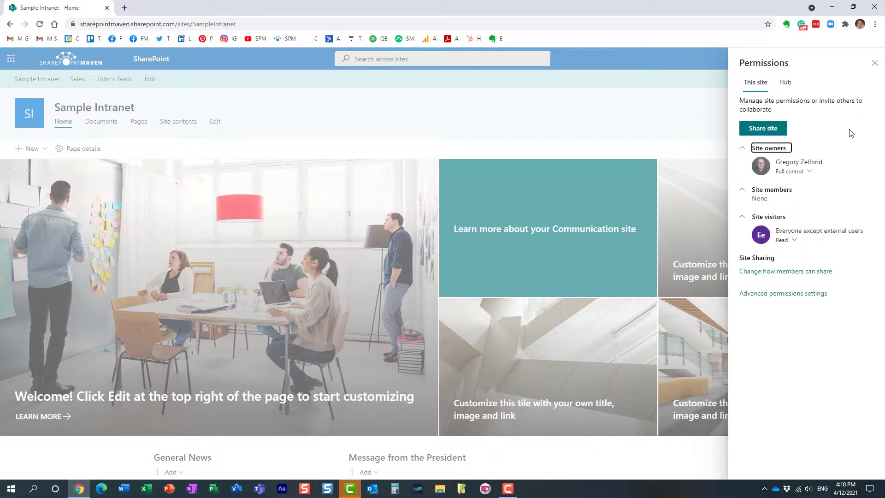
left_click(874, 63)
left_click(872, 86)
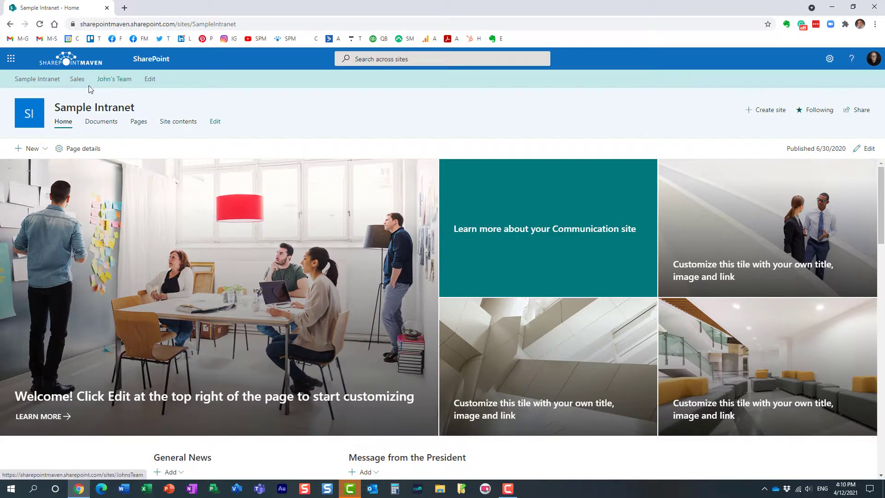
Reopen the Sample Intranet site permissions and check the site visitors group.
left_click(829, 59)
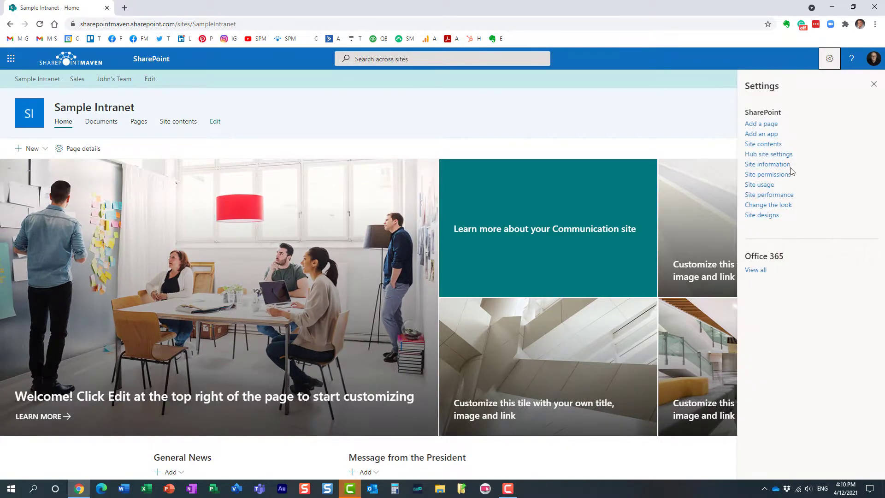
left_click(780, 177)
left_click(755, 186)
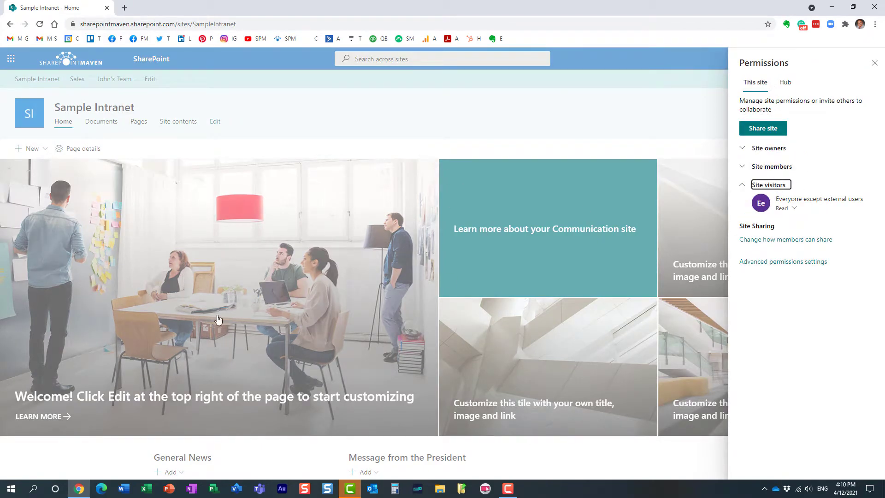
left_click(874, 63)
Go to the John's Team site, review its group membership, and return to Sample Intranet.
left_click(123, 83)
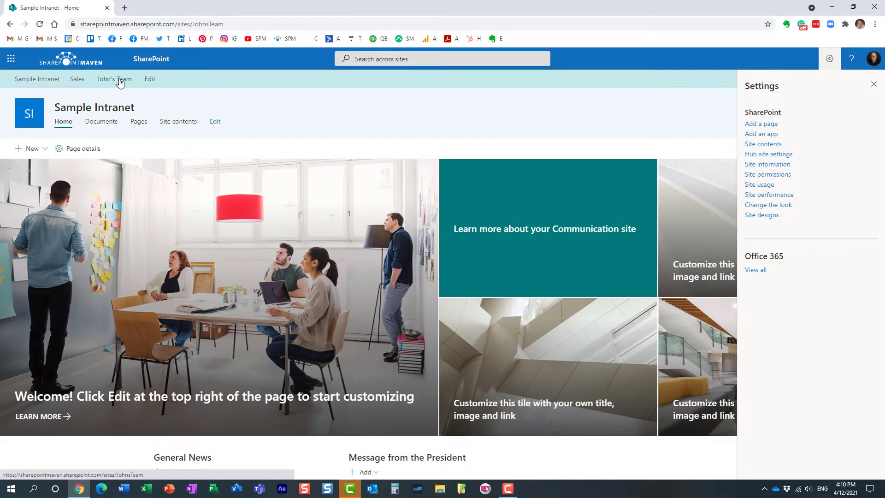
left_click(874, 84)
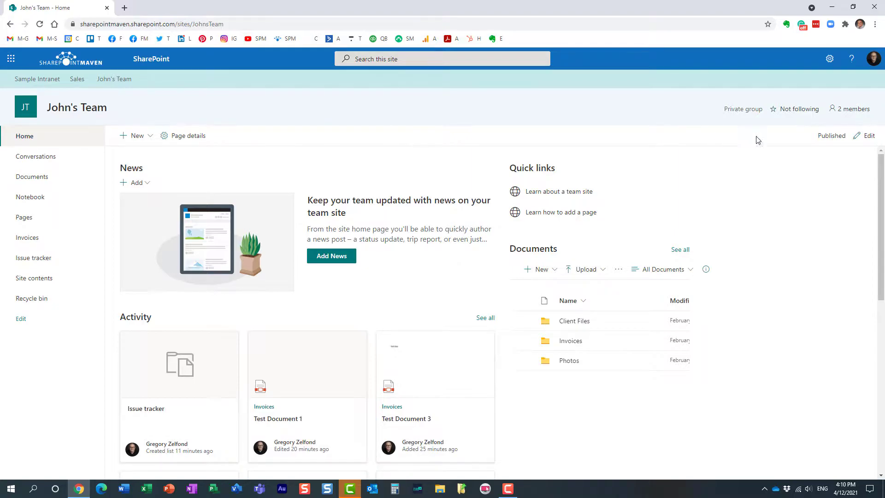
left_click(847, 113)
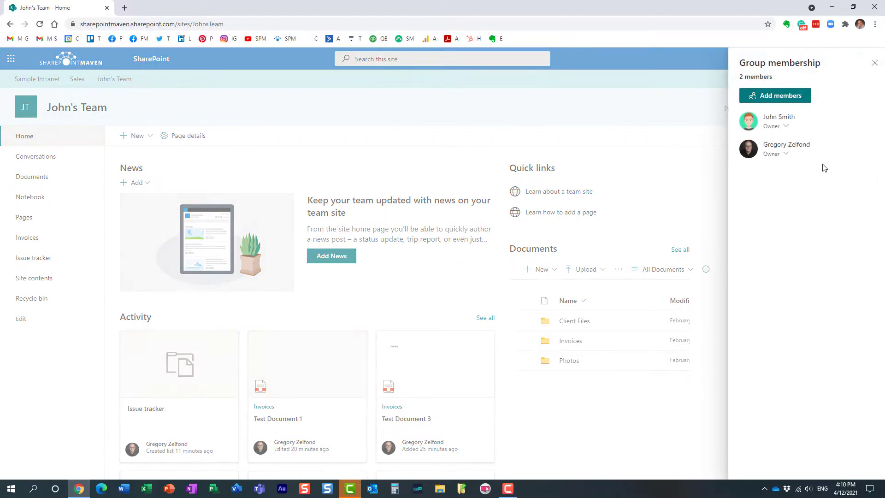
left_click(874, 64)
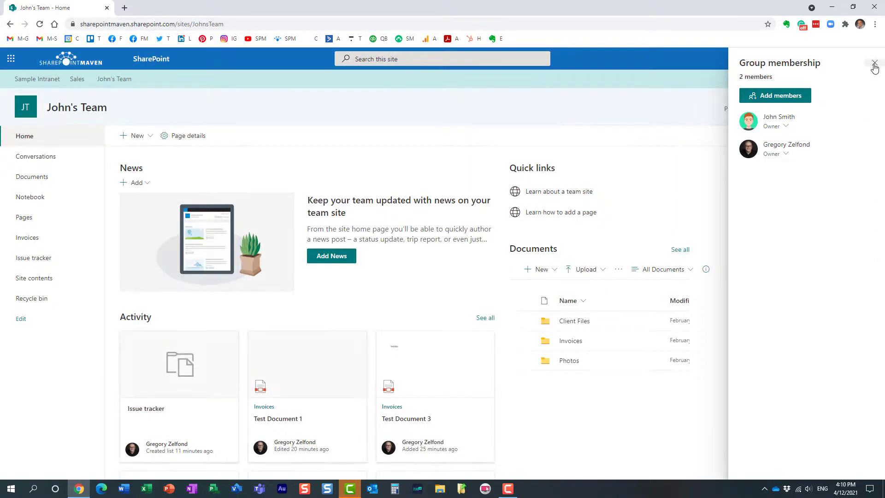
left_click(44, 81)
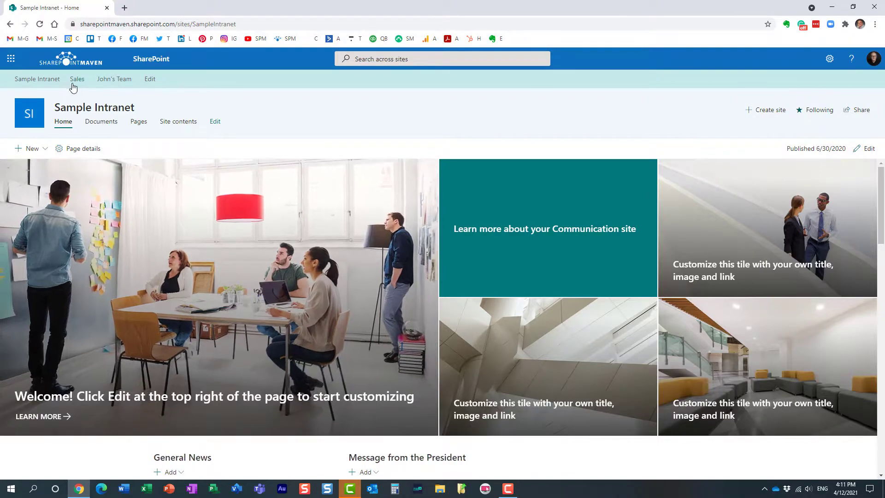
Open the site permissions of the John's Team site and check its site visitors.
left_click(116, 79)
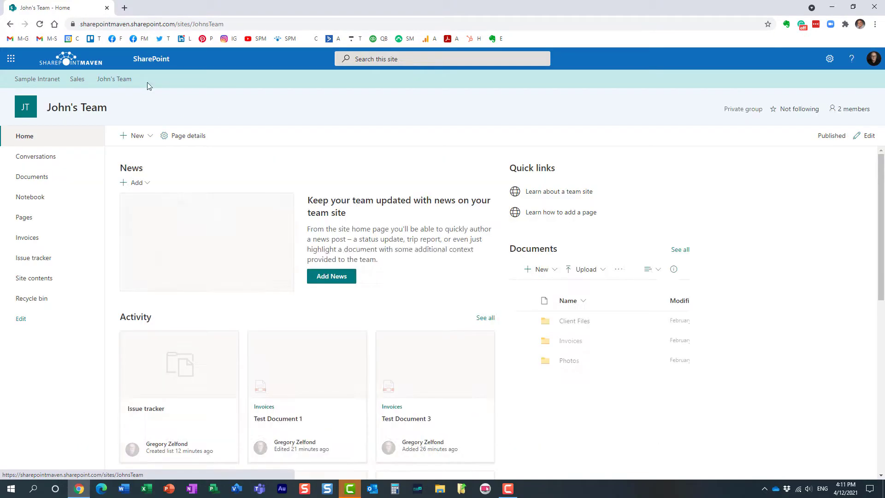
left_click(830, 59)
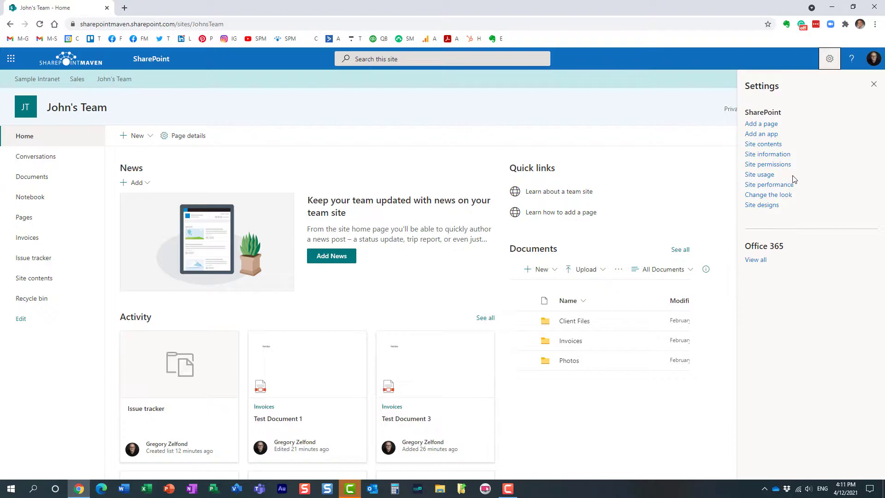
left_click(782, 165)
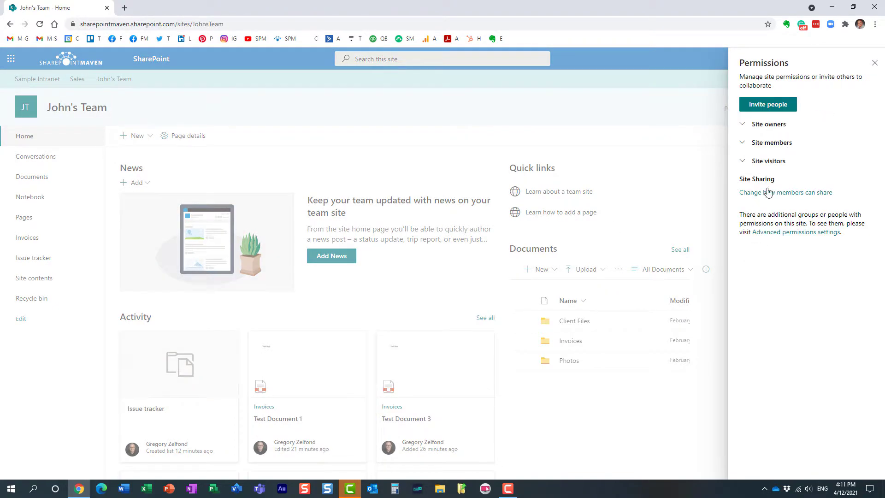
left_click(743, 163)
left_click(875, 64)
left_click(873, 84)
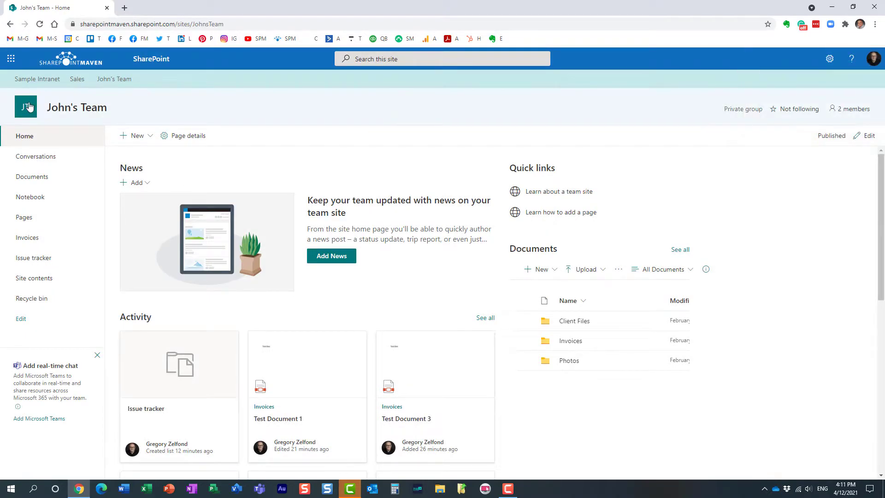
Go back to Sample Intranet and expand the visitors, members and owners in its site permissions.
left_click(28, 82)
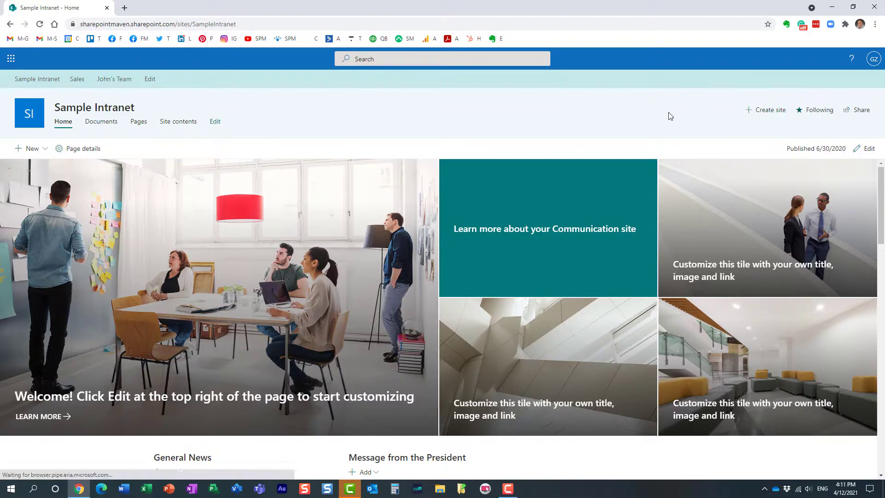
left_click(830, 60)
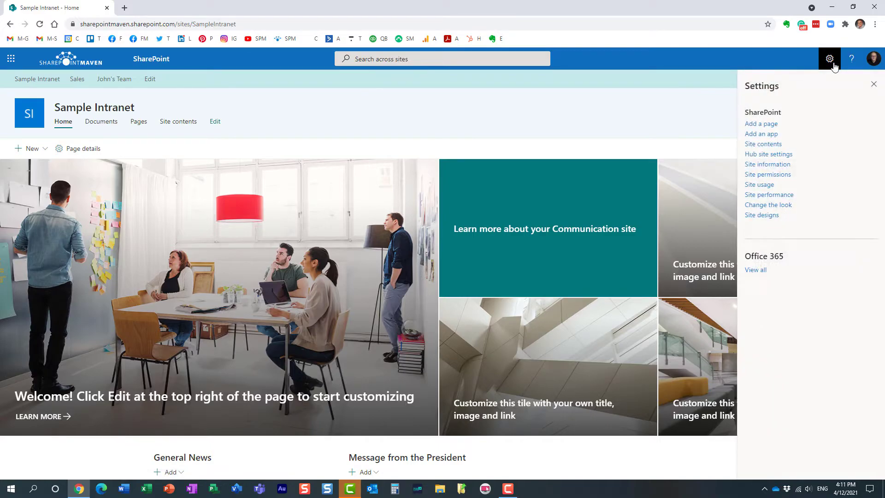
left_click(789, 179)
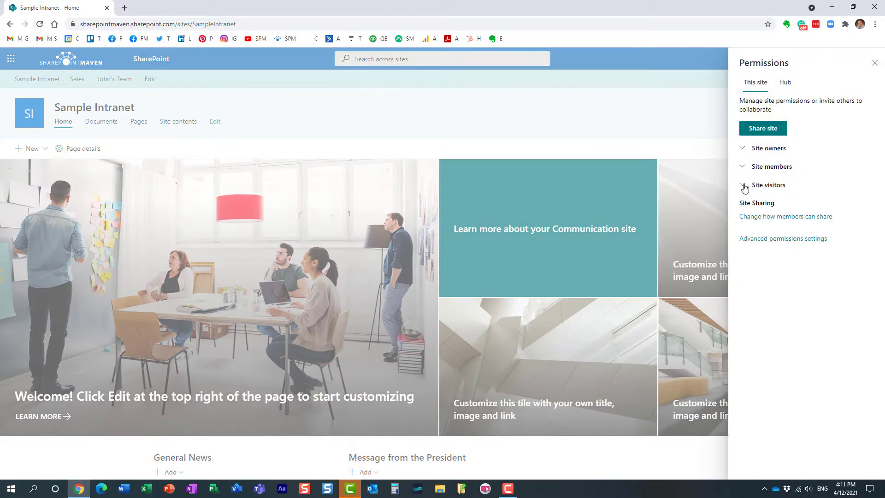
left_click(743, 185)
left_click(742, 167)
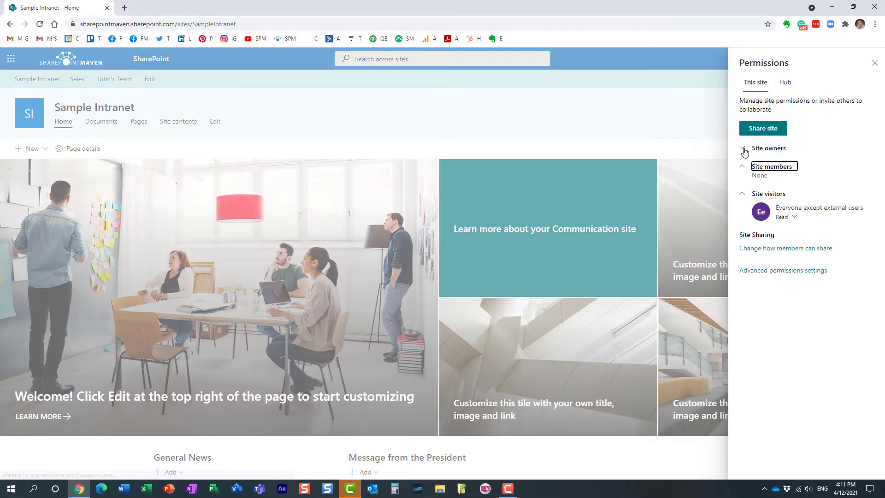
left_click(744, 149)
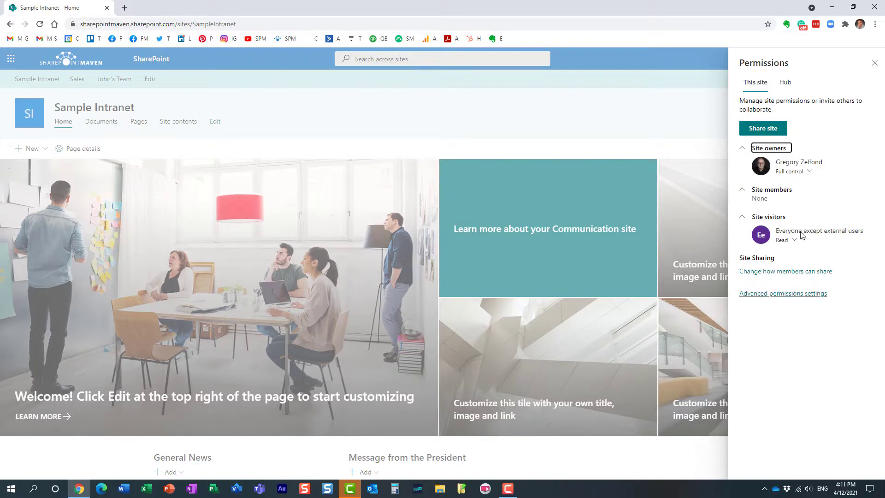
Turn on syncing of hub permissions to associated sites and add Everyone except external users as a hub visitor with Read access.
left_click(785, 84)
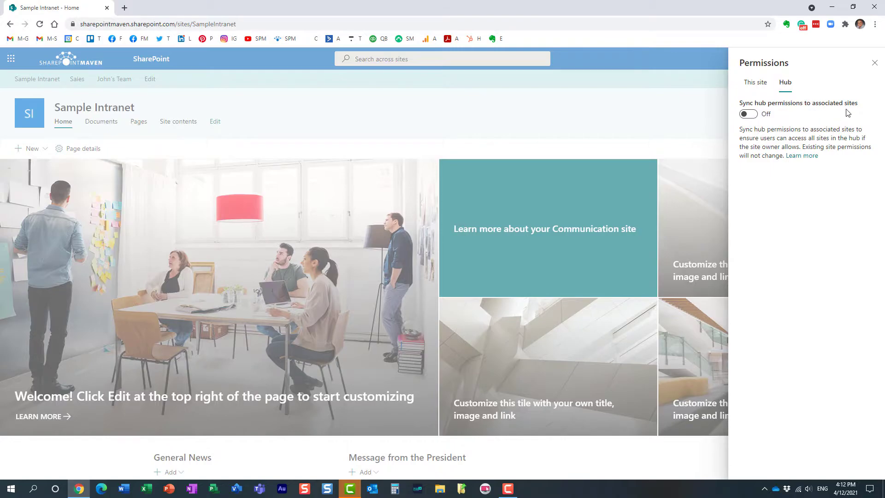
left_click(758, 114)
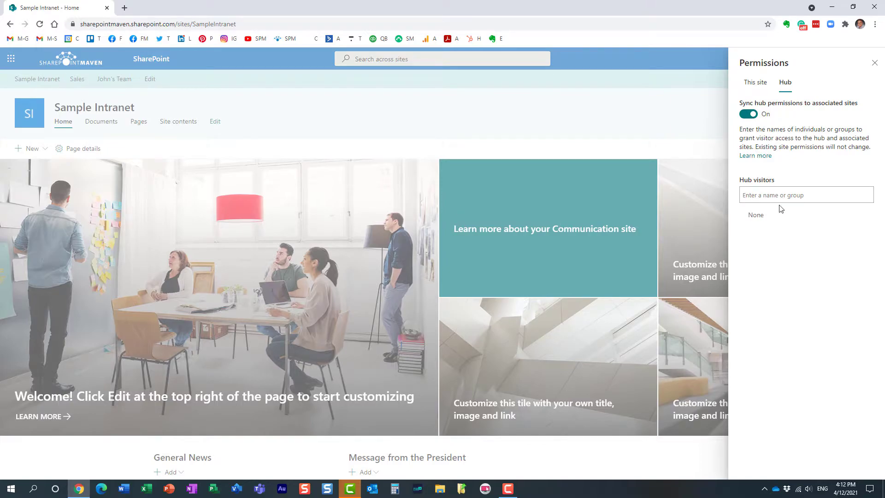
left_click(765, 193)
type("ever")
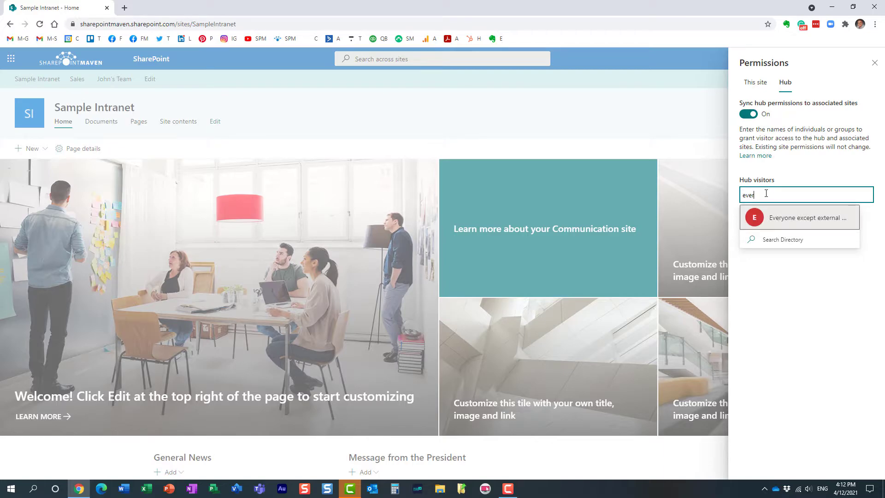
left_click(785, 219)
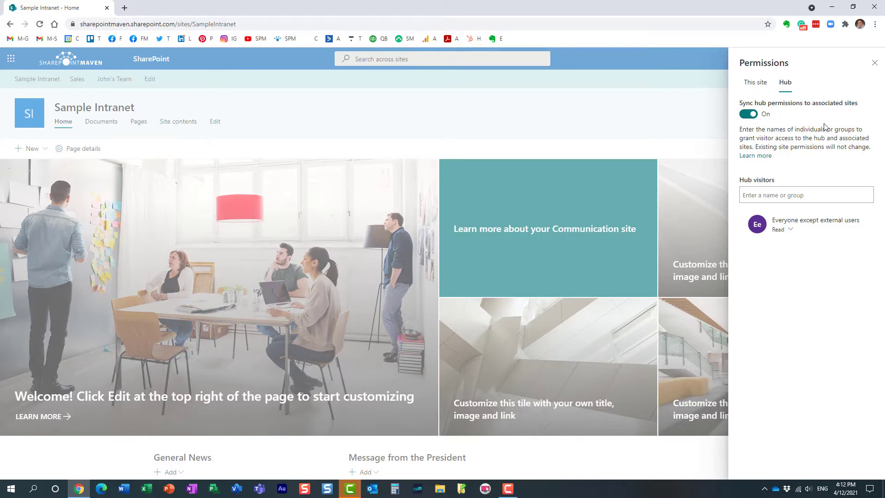
left_click(874, 67)
left_click(874, 85)
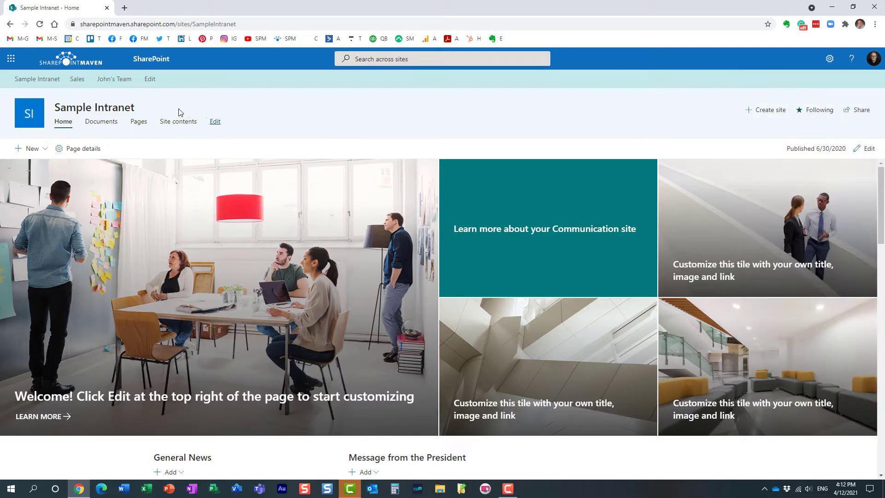
Go to the John's Team site and review its group membership.
left_click(114, 80)
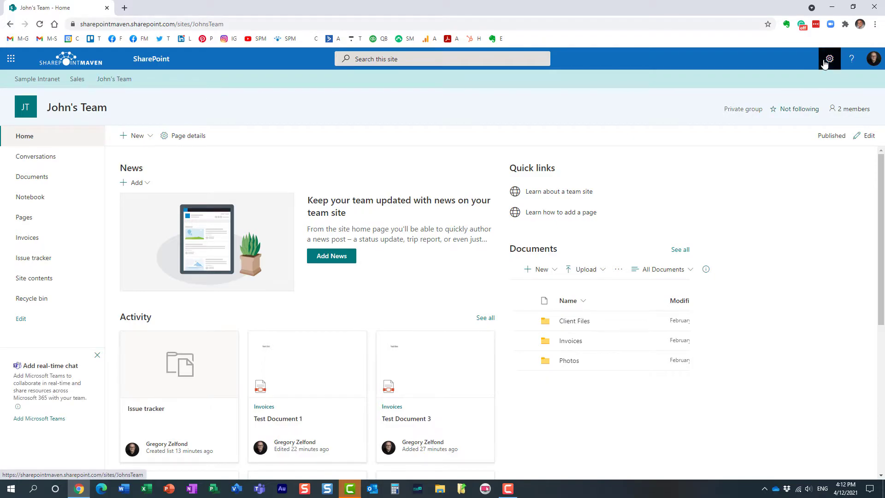
left_click(849, 111)
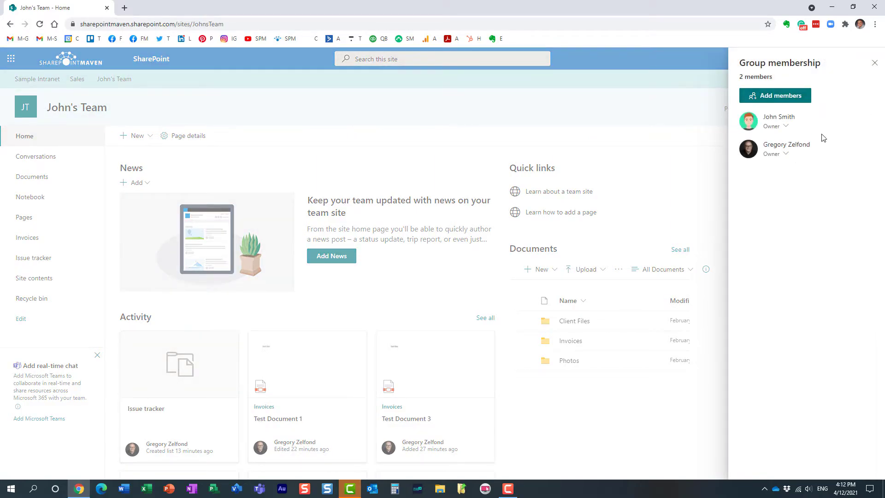
left_click(875, 63)
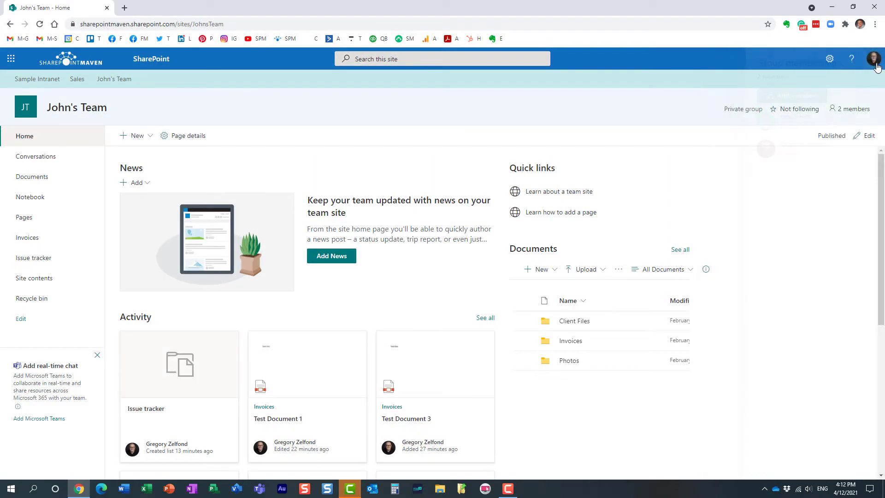
Open the site permissions of John's Team and expand its site visitors, members and owners.
left_click(829, 59)
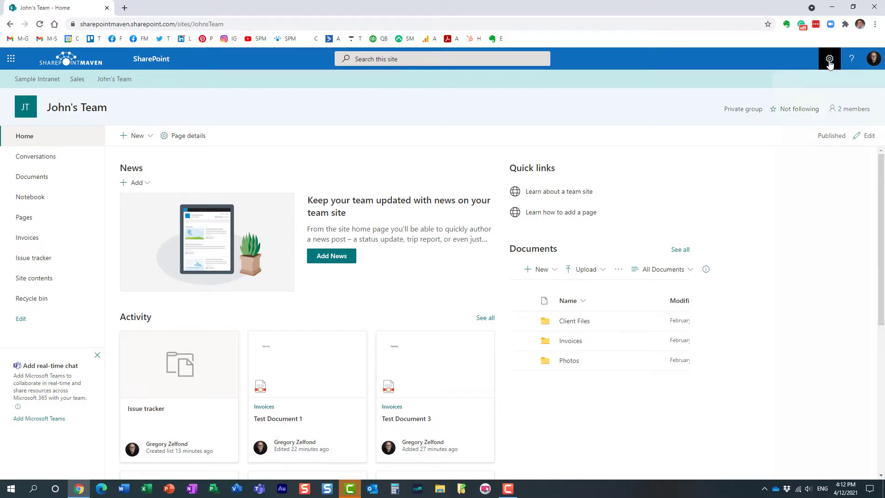
left_click(774, 165)
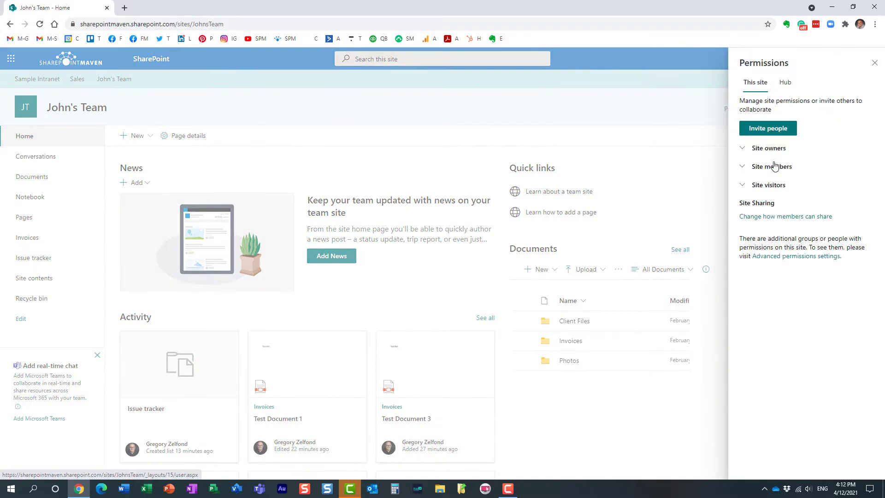
left_click(744, 185)
left_click(744, 166)
left_click(746, 150)
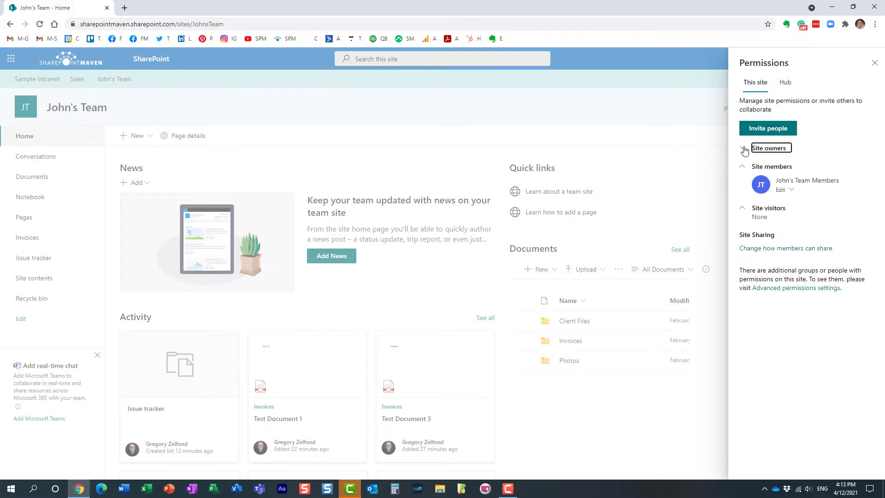
Turn on syncing of hub permissions to the John's Team site and close its permissions.
left_click(786, 83)
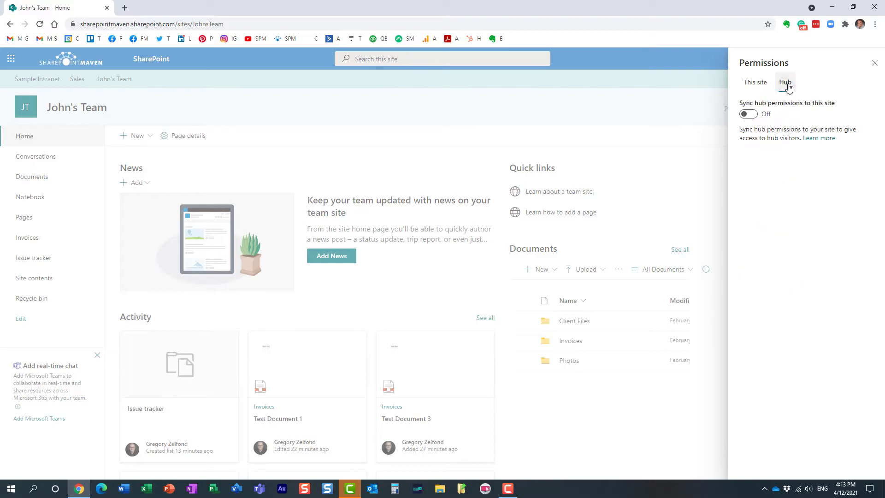
left_click(751, 115)
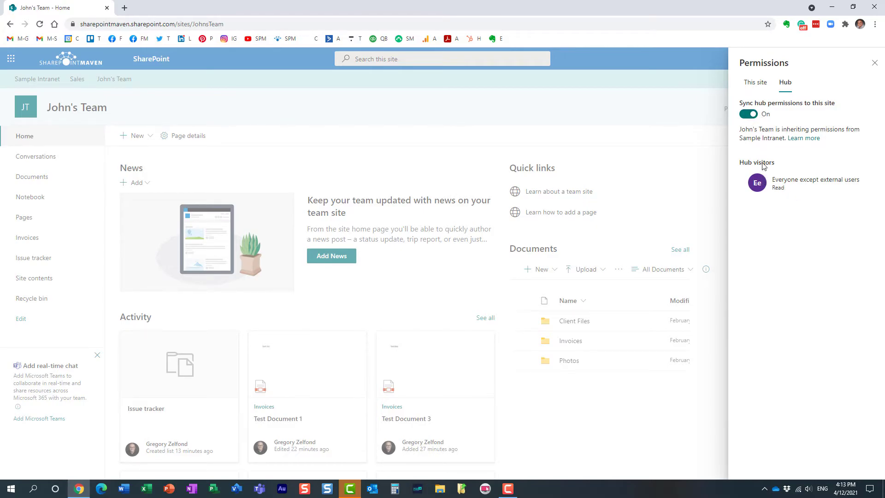
left_click(874, 63)
left_click(873, 83)
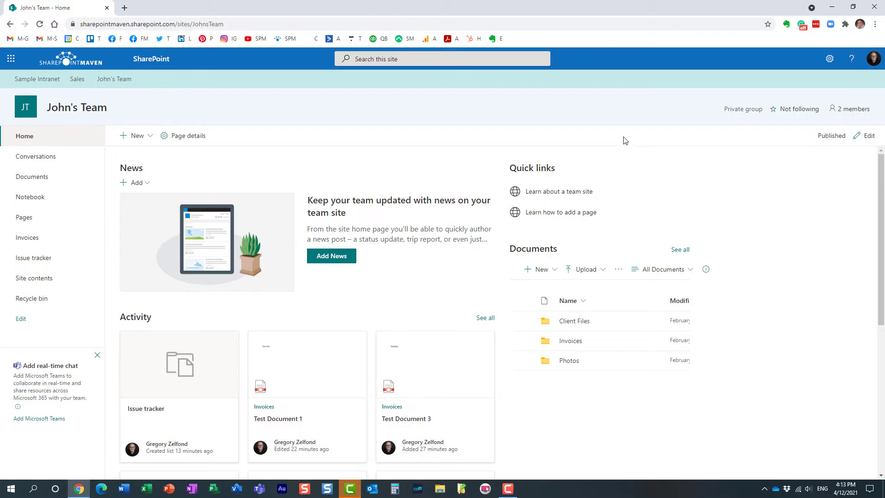
Go to Sample Intranet and review the visitors, members and owners in its site permissions.
left_click(46, 80)
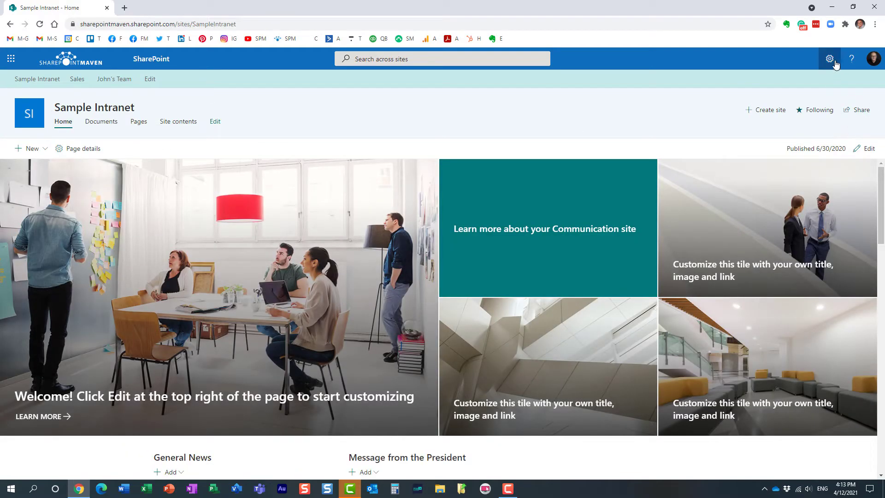
left_click(830, 59)
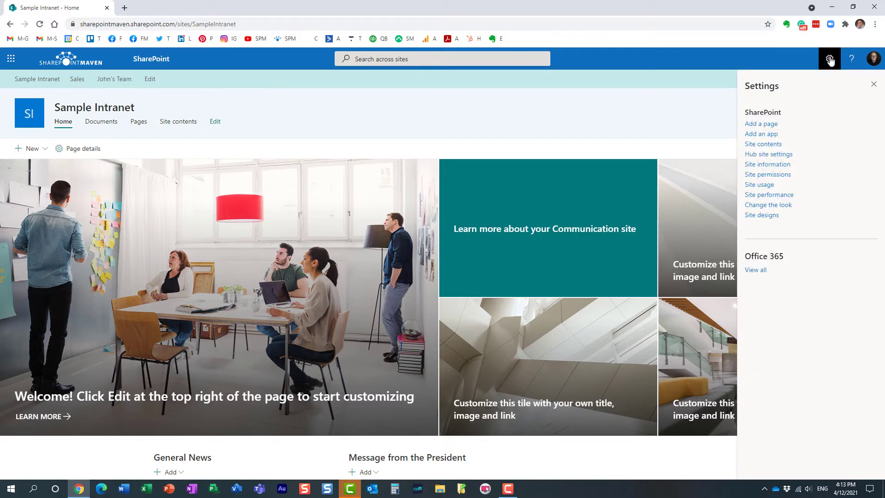
left_click(780, 175)
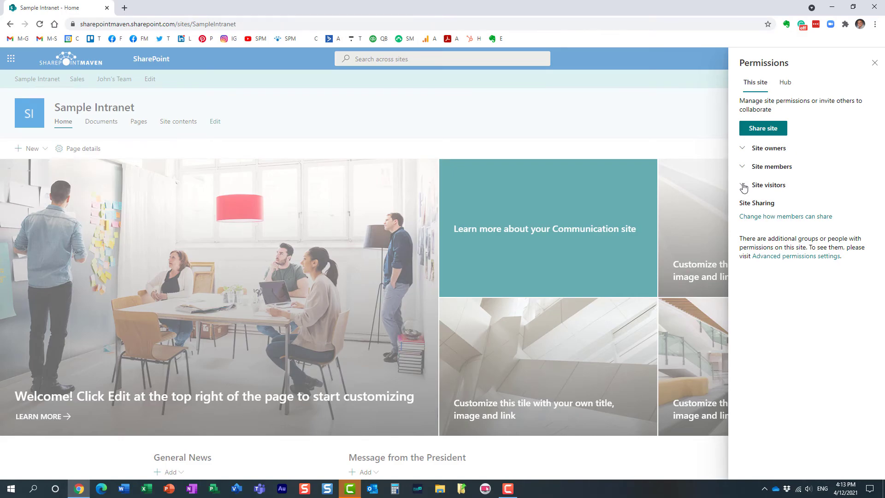
left_click(743, 186)
left_click(742, 167)
left_click(742, 148)
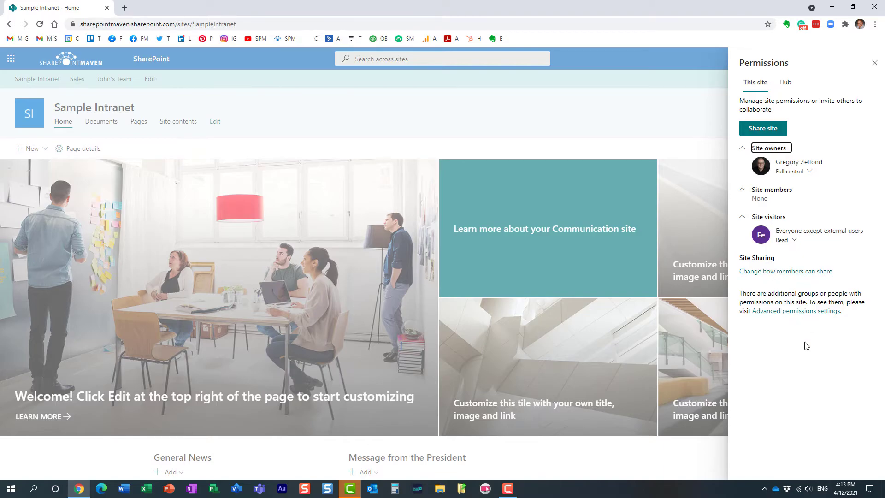
Check the members of the Hub Visitors group in Sample Intranet's advanced permissions settings, and return to the site's home page.
left_click(812, 316)
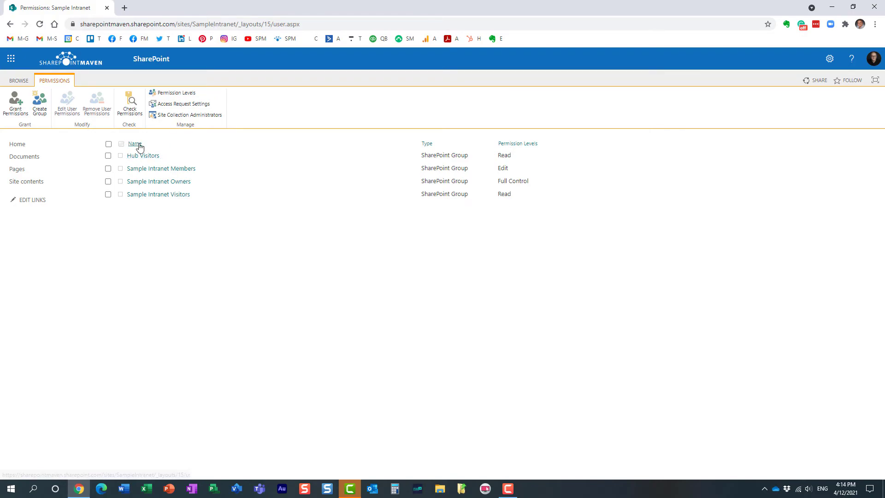
left_click(144, 159)
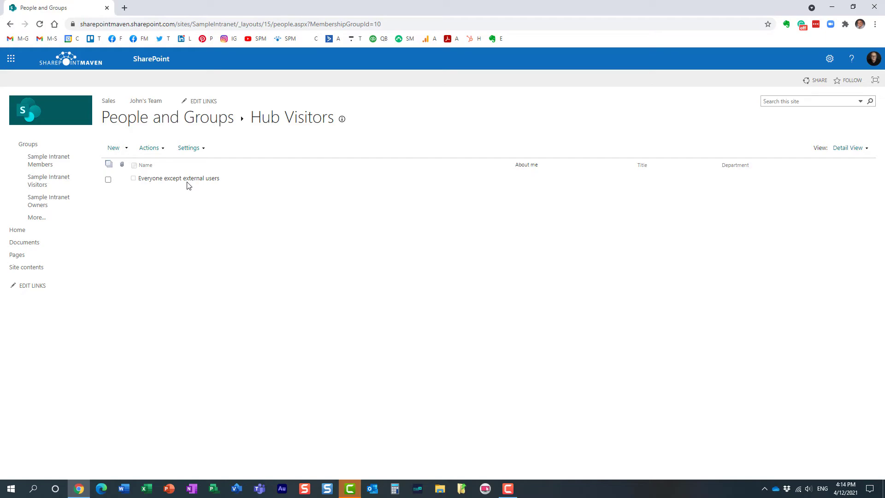
left_click(10, 24)
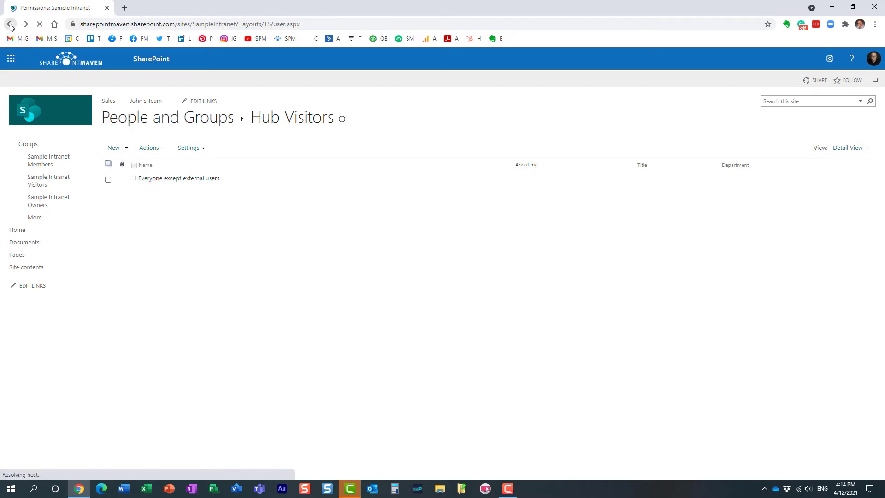
left_click(18, 143)
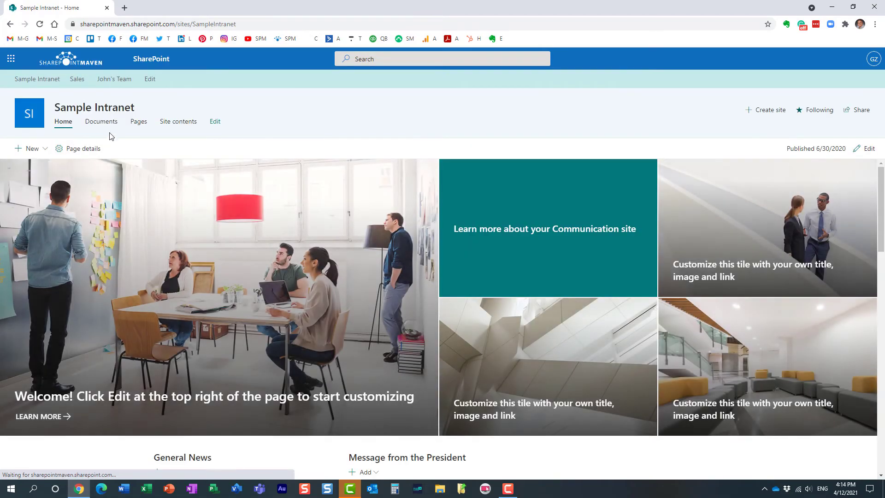
Go to John's Team, check the members of its Hub Visitors group in the advanced permissions settings, and return to its home page.
left_click(113, 79)
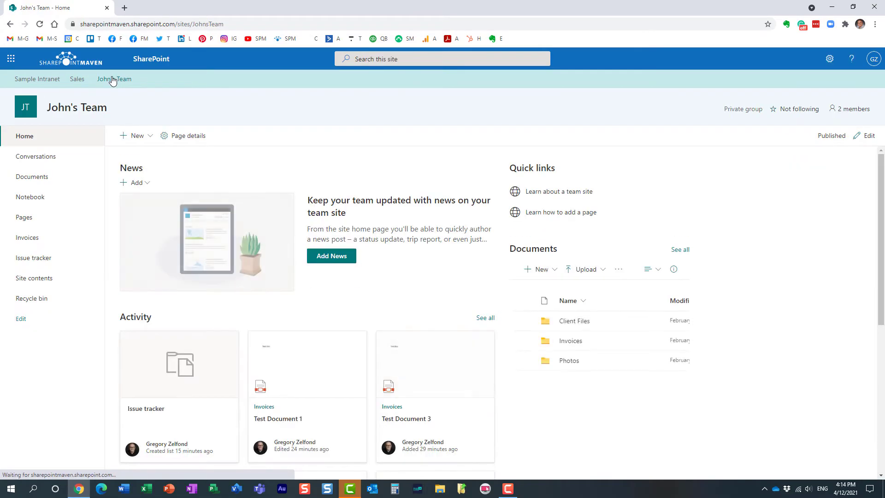
left_click(829, 58)
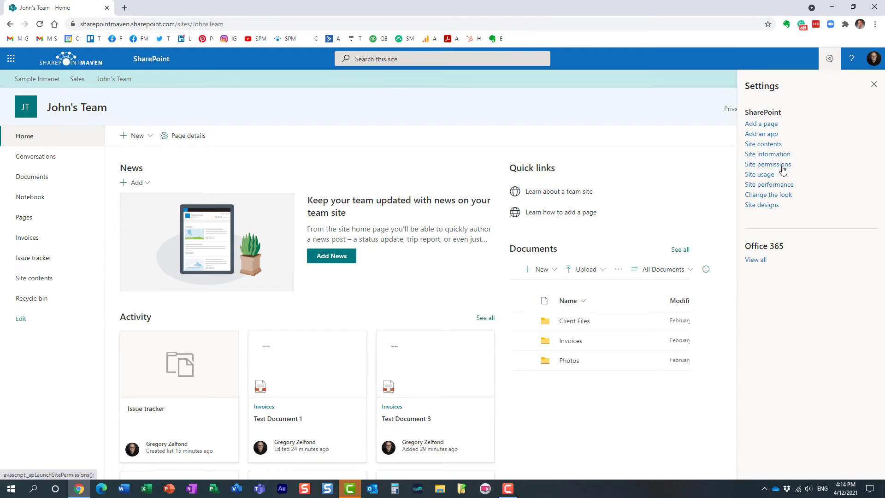
left_click(783, 165)
left_click(805, 257)
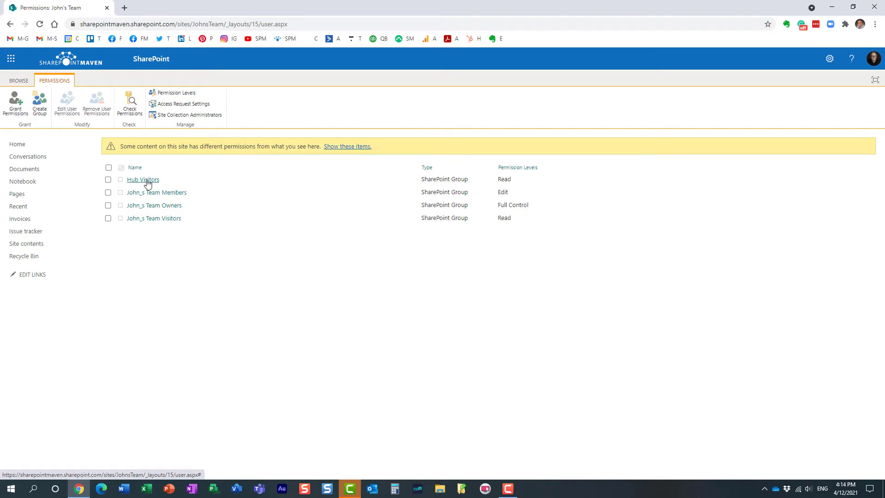
left_click(147, 181)
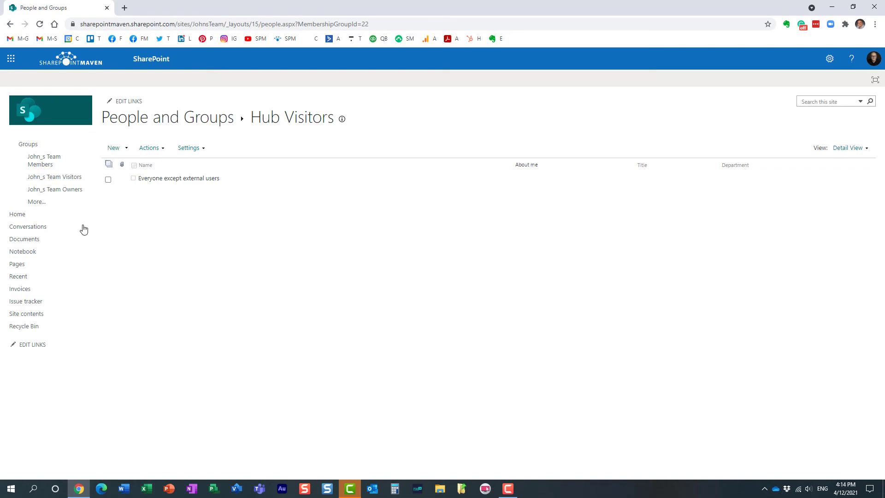
left_click(18, 215)
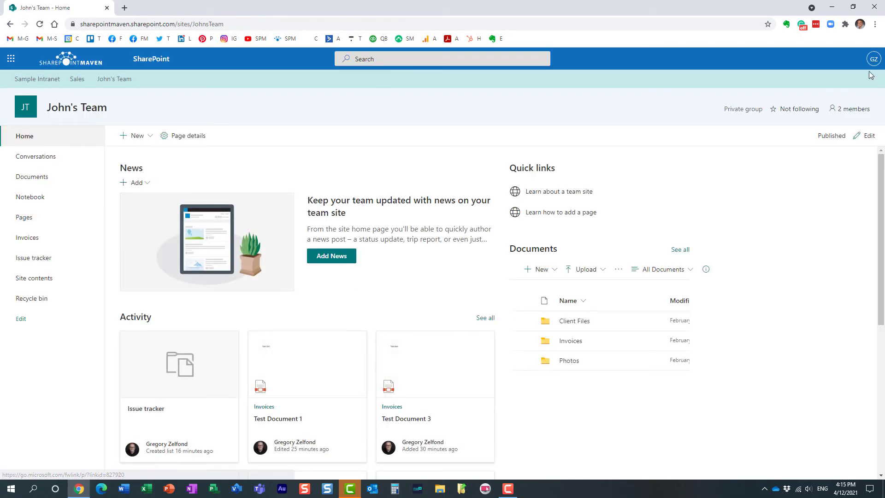
Review the site groups and the hub permissions in John's Team's site permissions, and close them.
left_click(829, 60)
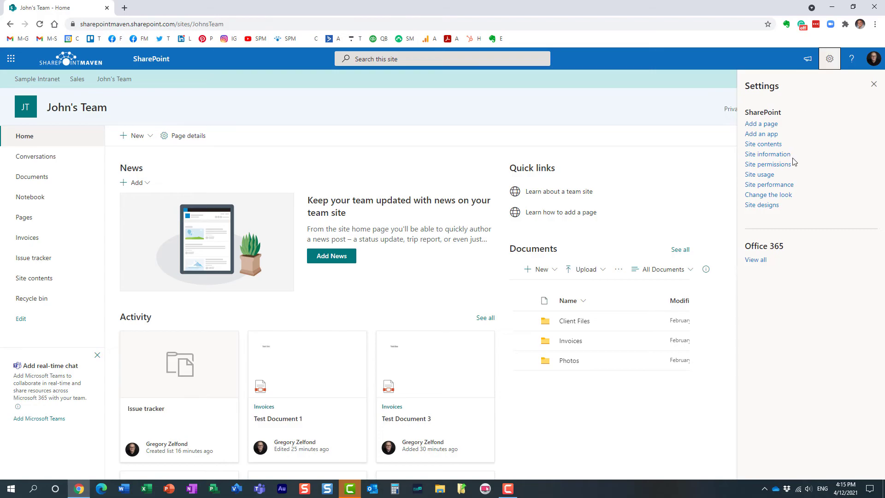
left_click(768, 165)
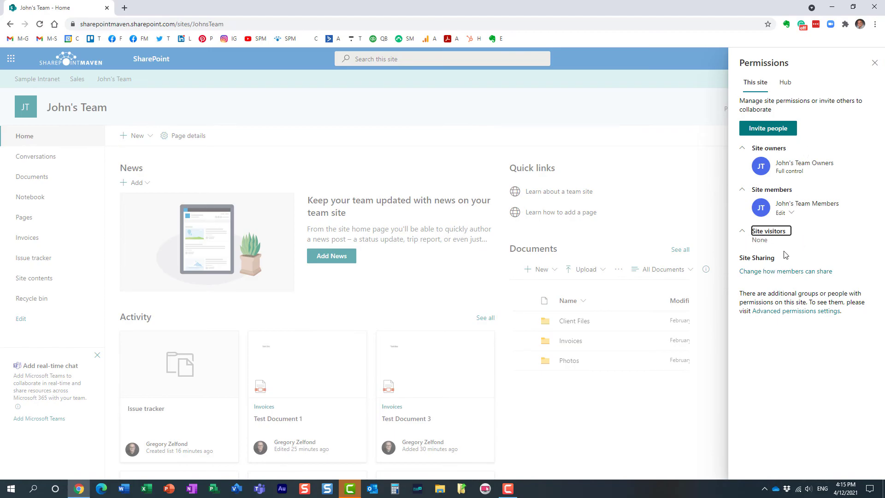
left_click(785, 85)
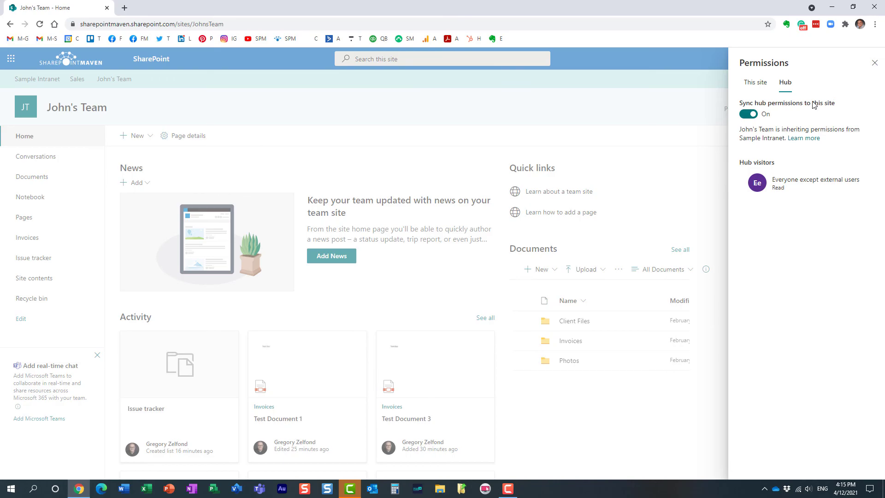
left_click(875, 65)
left_click(875, 63)
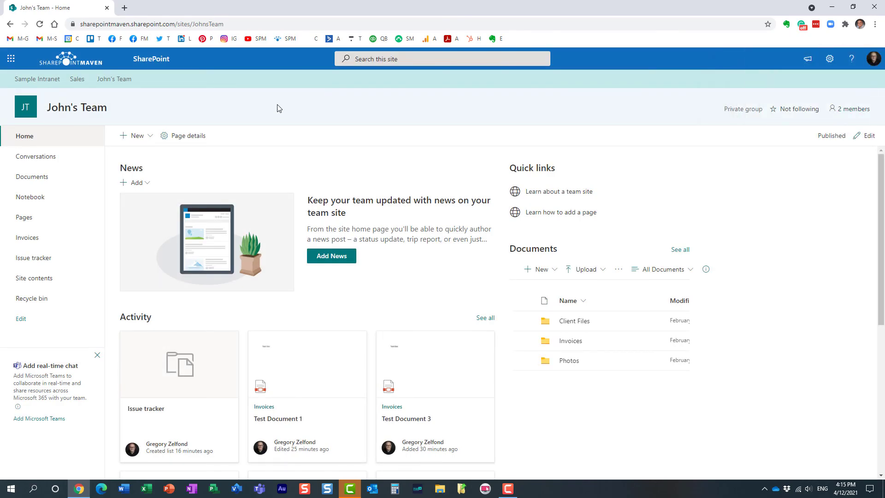